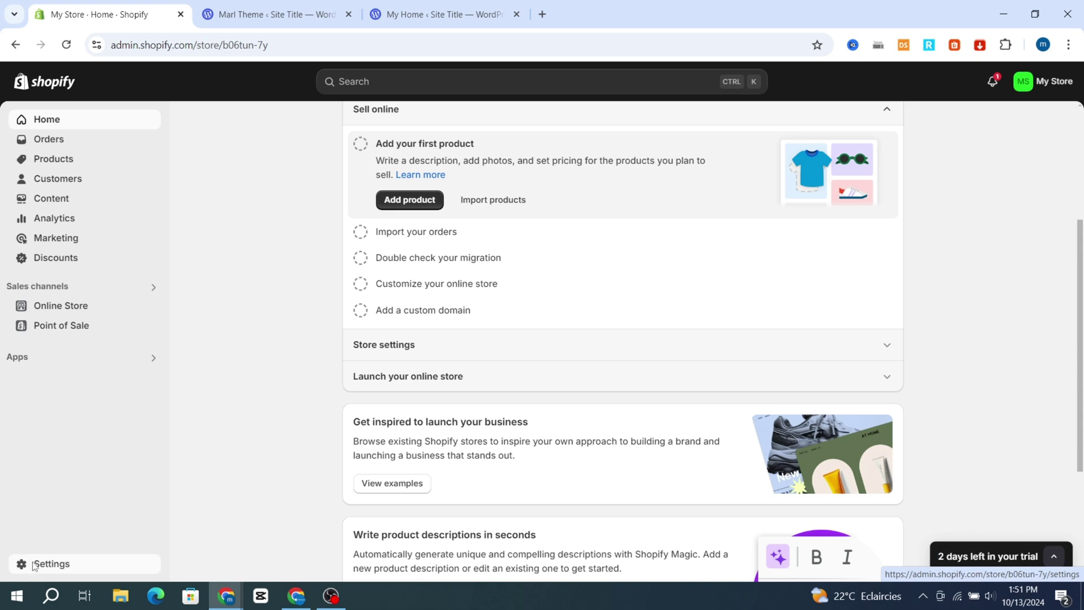
Go to Settings, open Brand assets via Manage, and scroll to the Logos section.
left_click(34, 566)
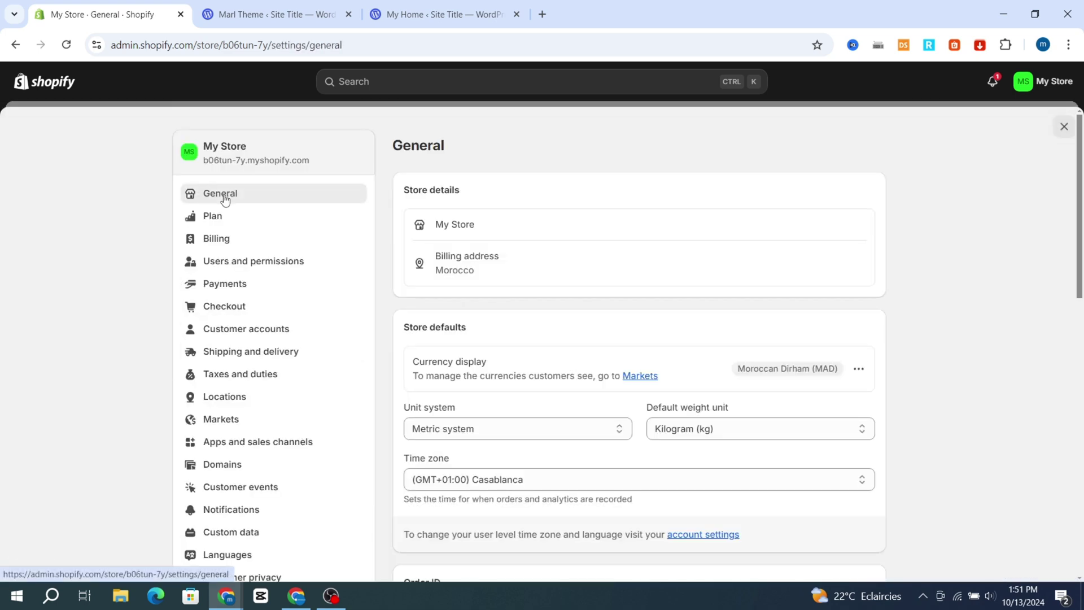
scroll(687, 317, "down", 15)
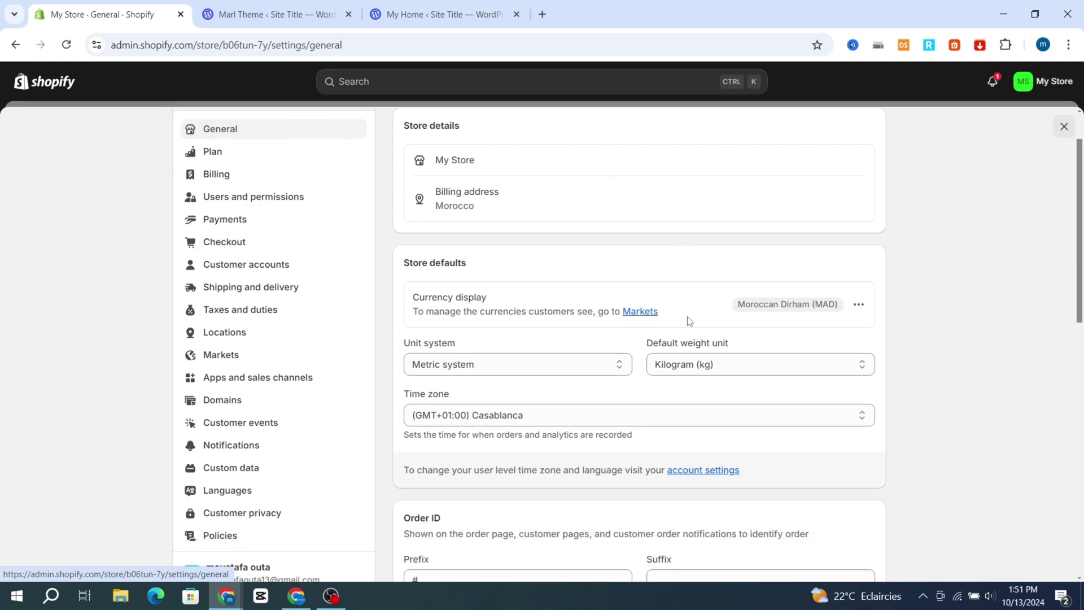
scroll(513, 348, "down", 1)
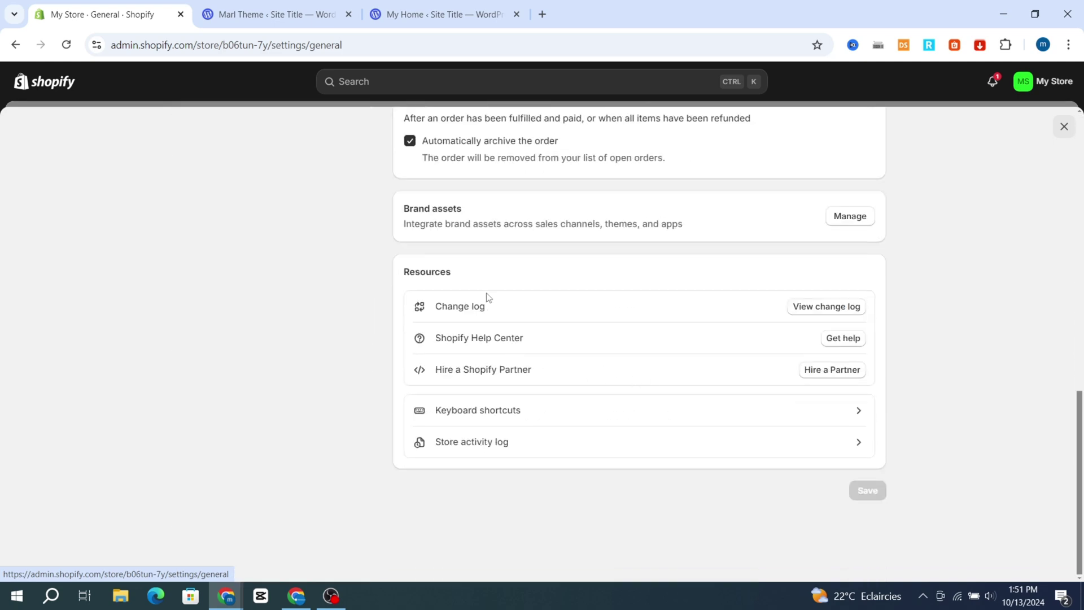
left_click(843, 219)
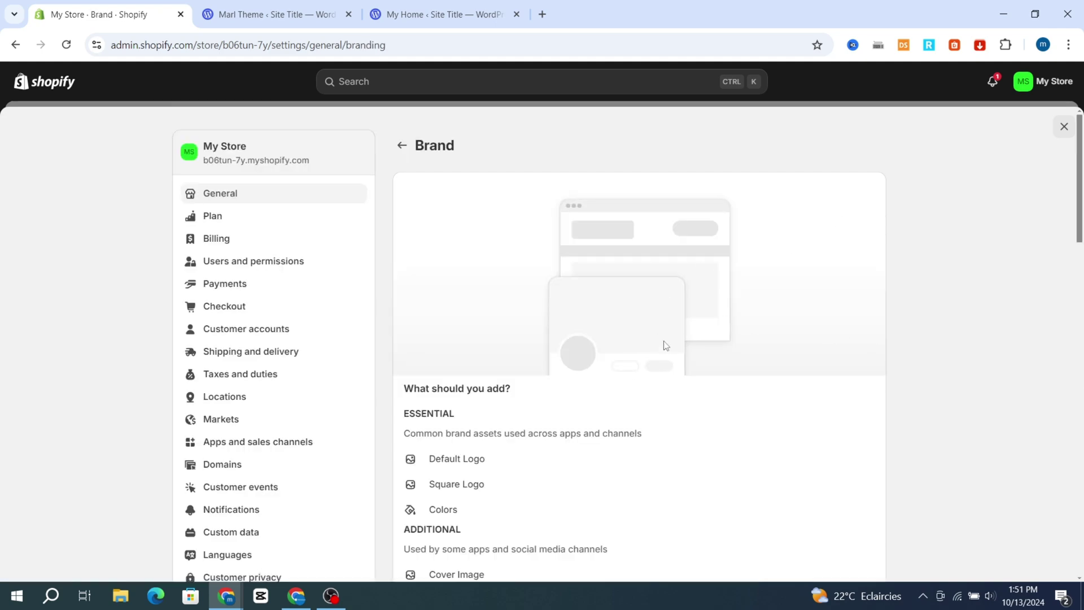
scroll(526, 265, "down", 5)
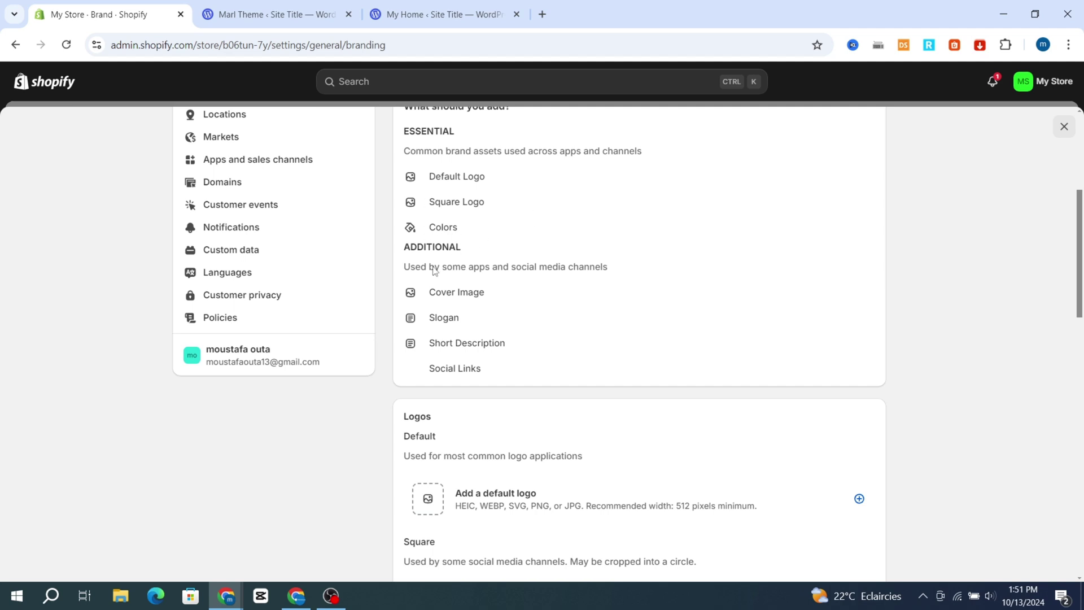
scroll(641, 310, "down", 4)
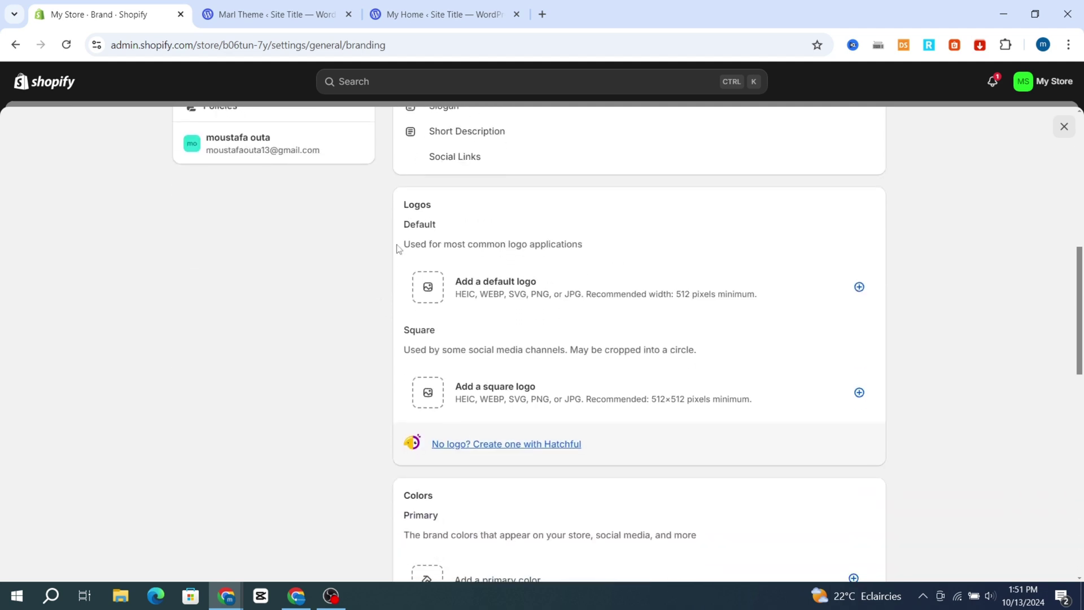
Add the AS monogram PNG as the default logo and keep the Square preview shape.
left_click(860, 287)
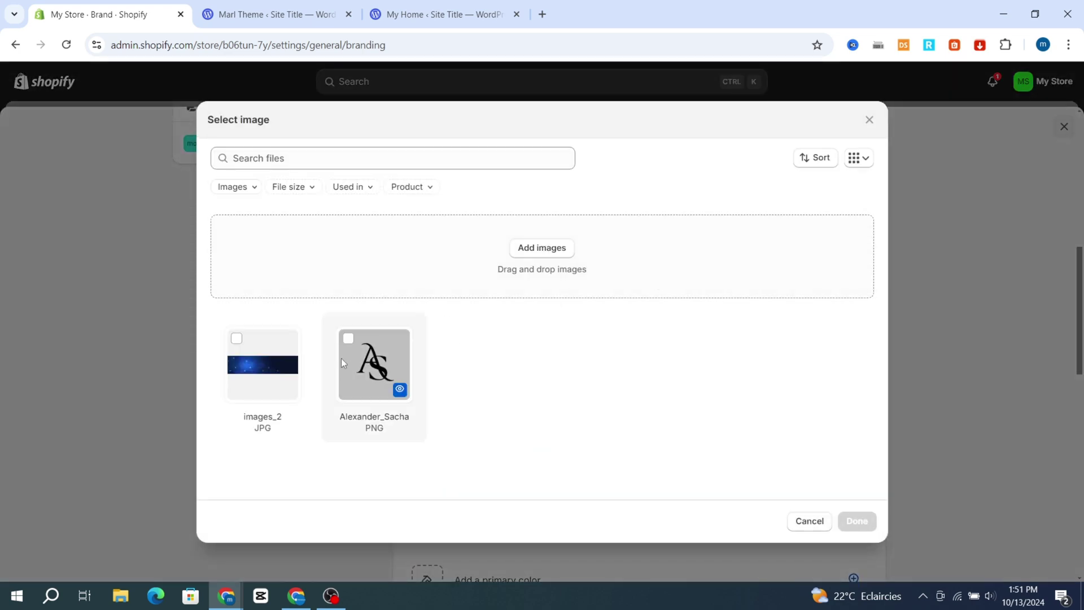
left_click(372, 359)
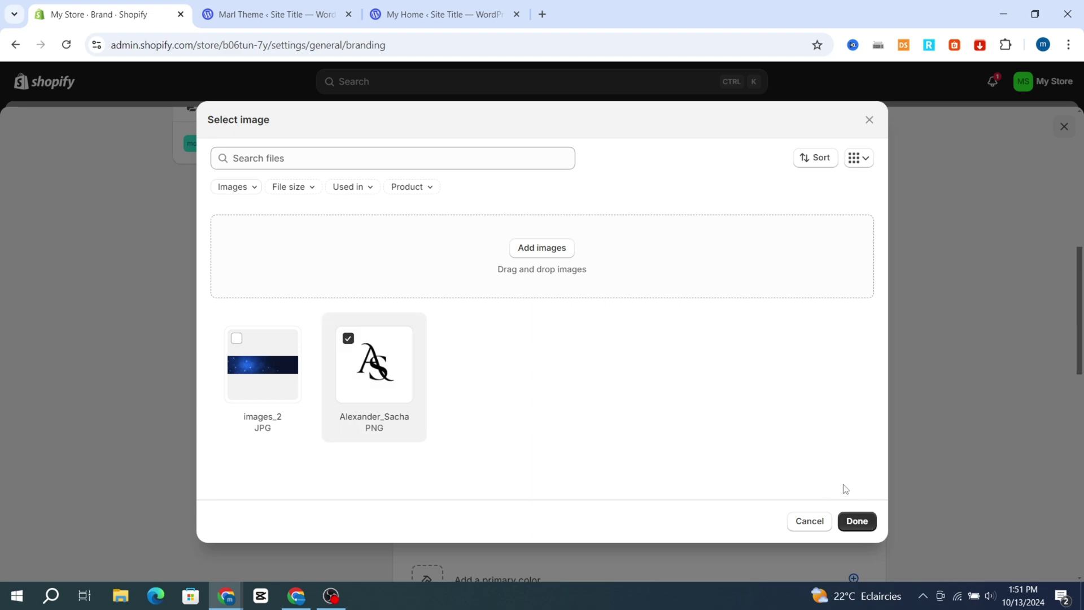
left_click(857, 521)
scroll(757, 355, "down", 5)
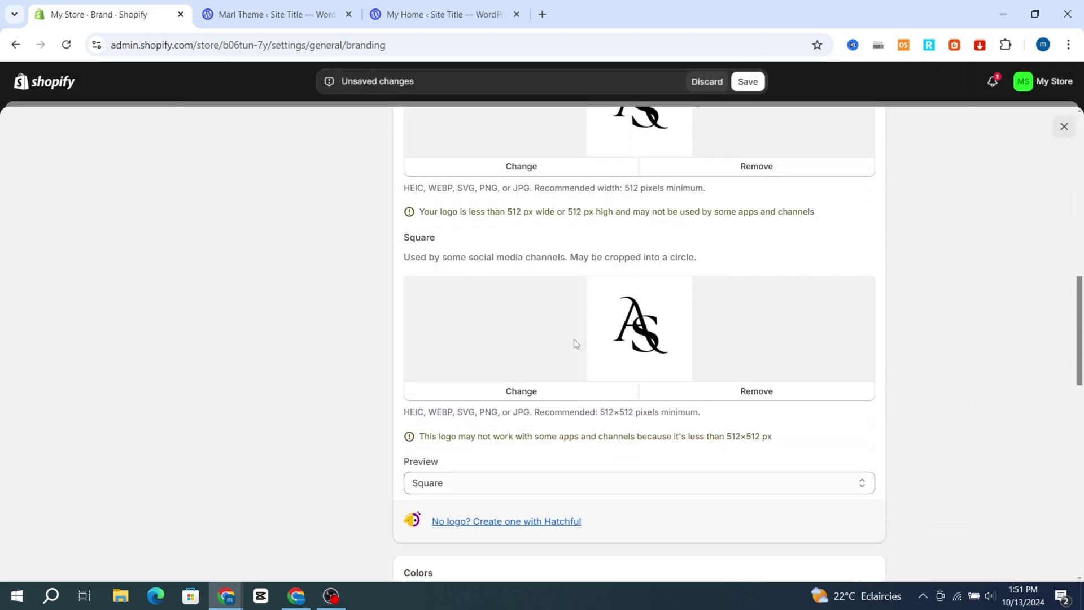
scroll(471, 347, "down", 1)
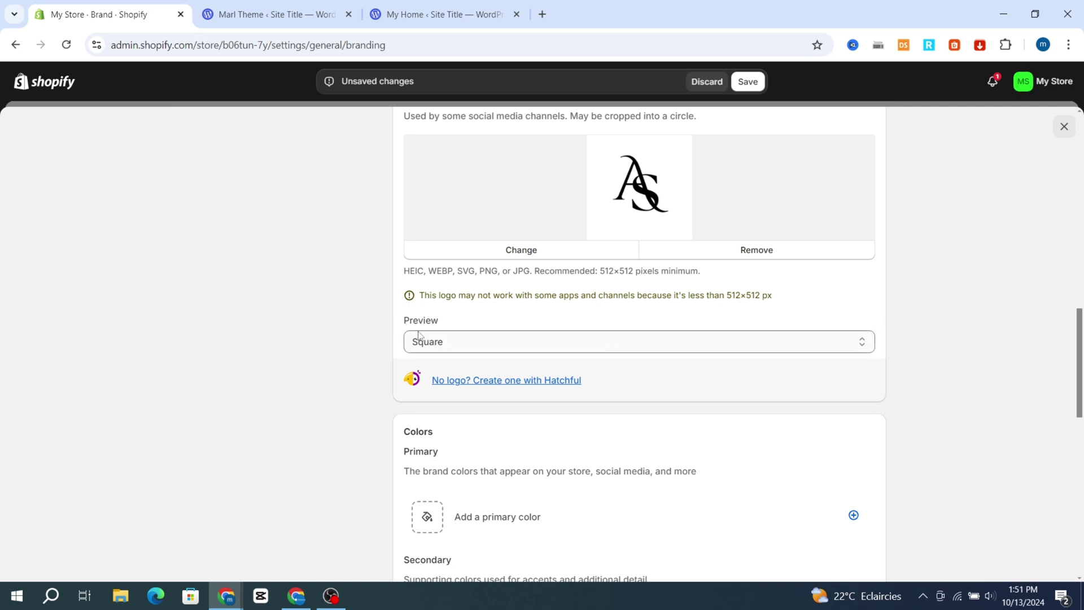
left_click(455, 347)
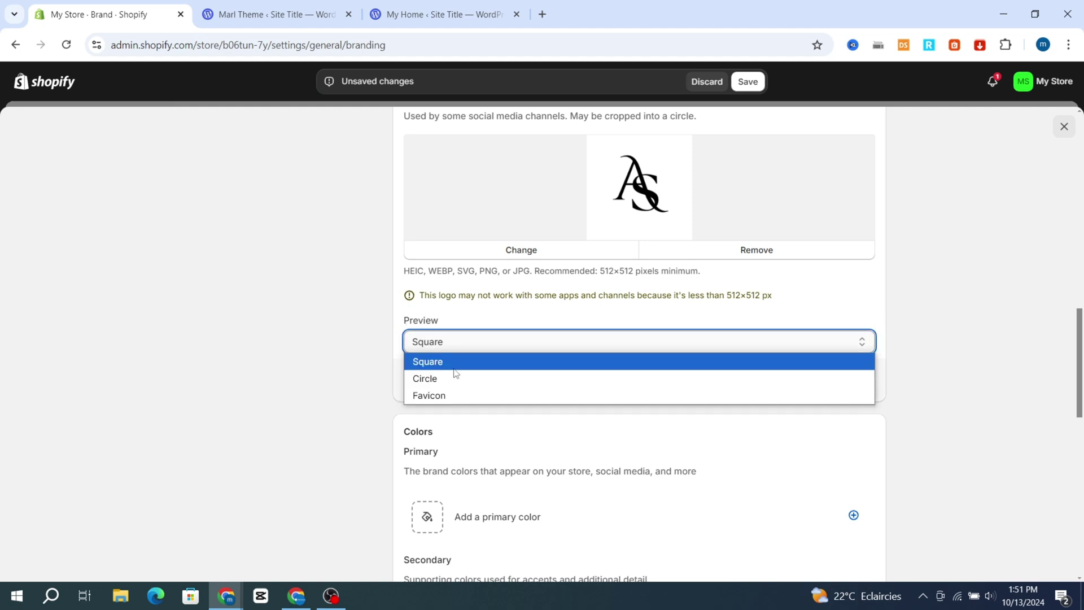
left_click(454, 365)
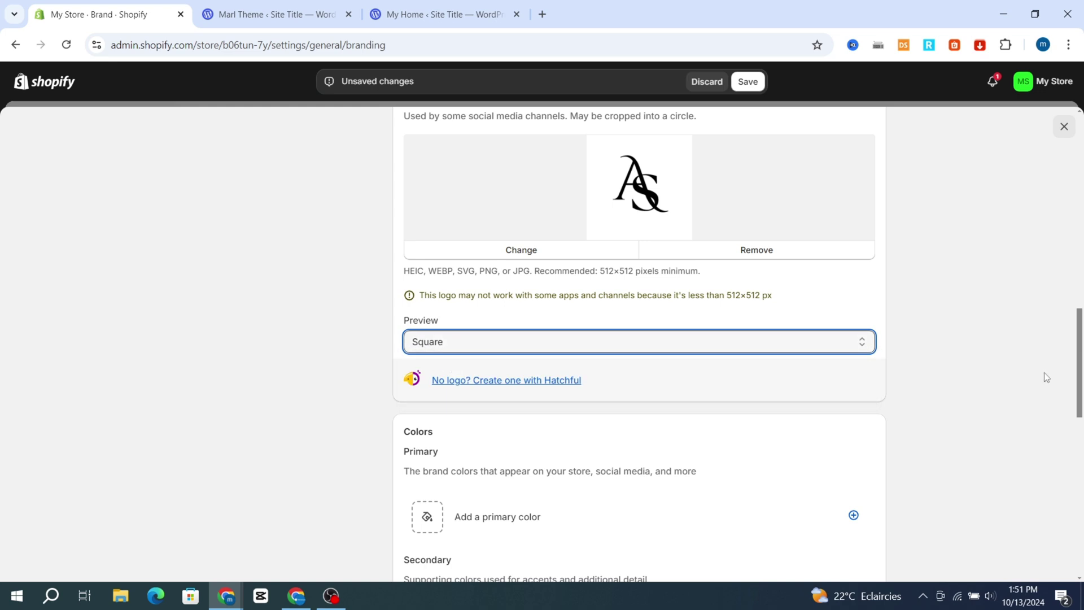
scroll(944, 364, "down", 3)
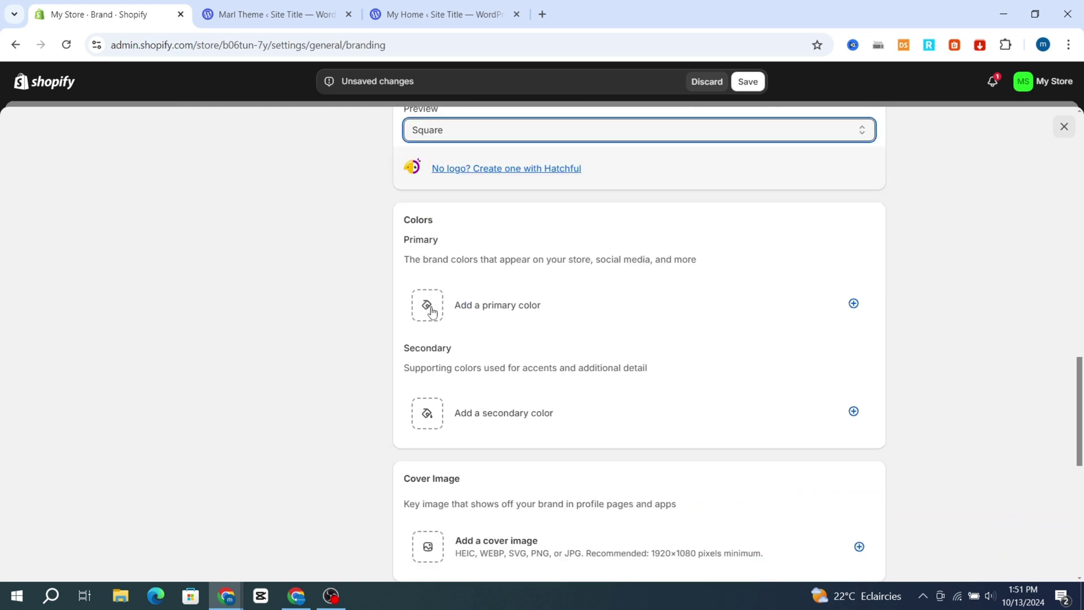
Pick #535965 as the primary brand colour, leaving #ffffff as its contrasting colour.
left_click(854, 304)
left_click(379, 369)
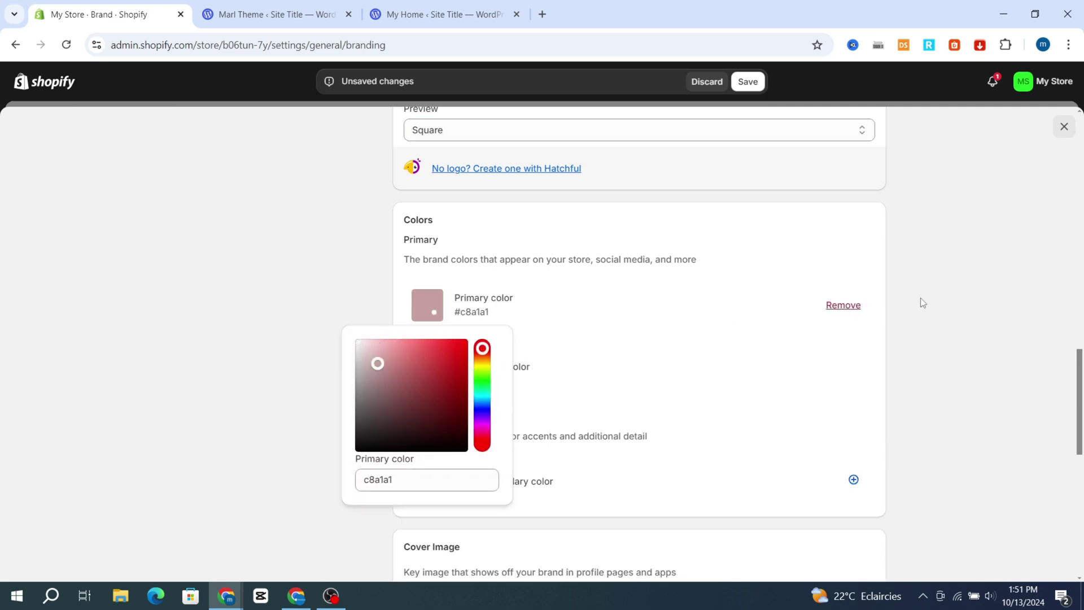
left_click(482, 410)
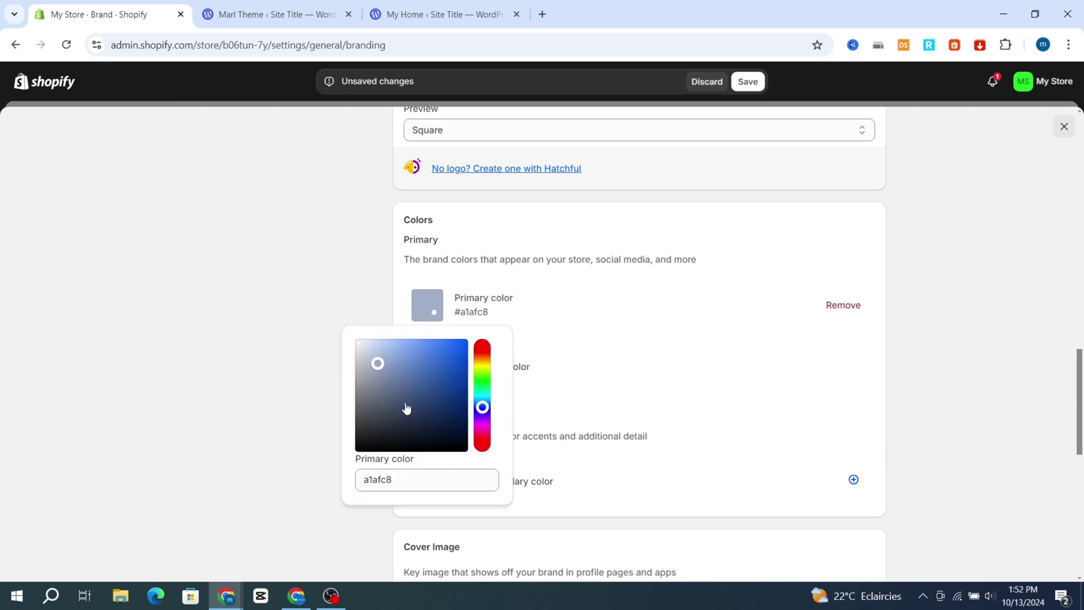
left_click(375, 409)
left_click(782, 395)
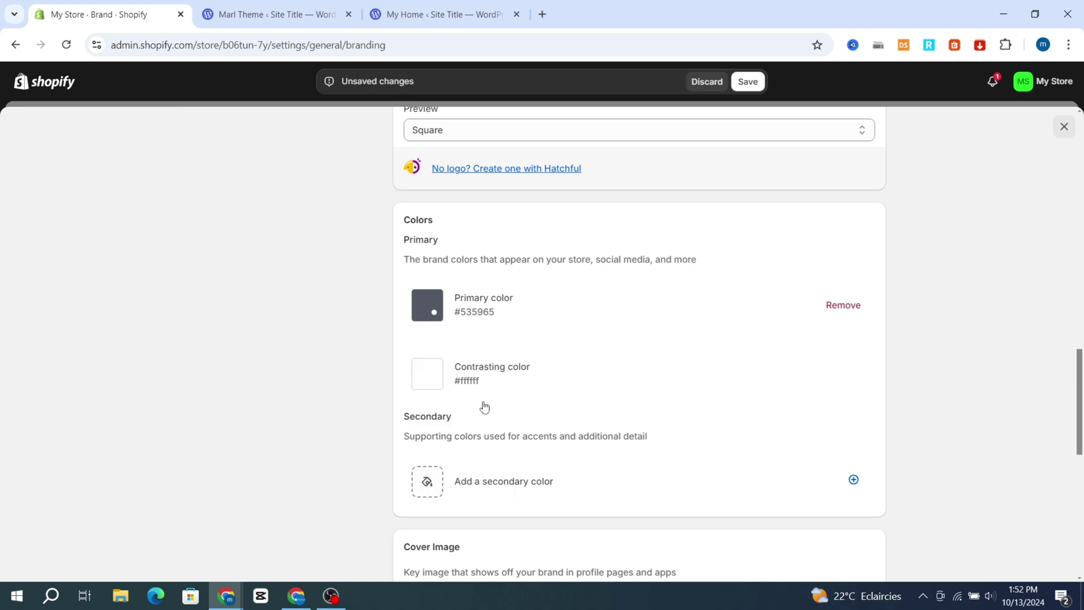
scroll(484, 407, "down", 3)
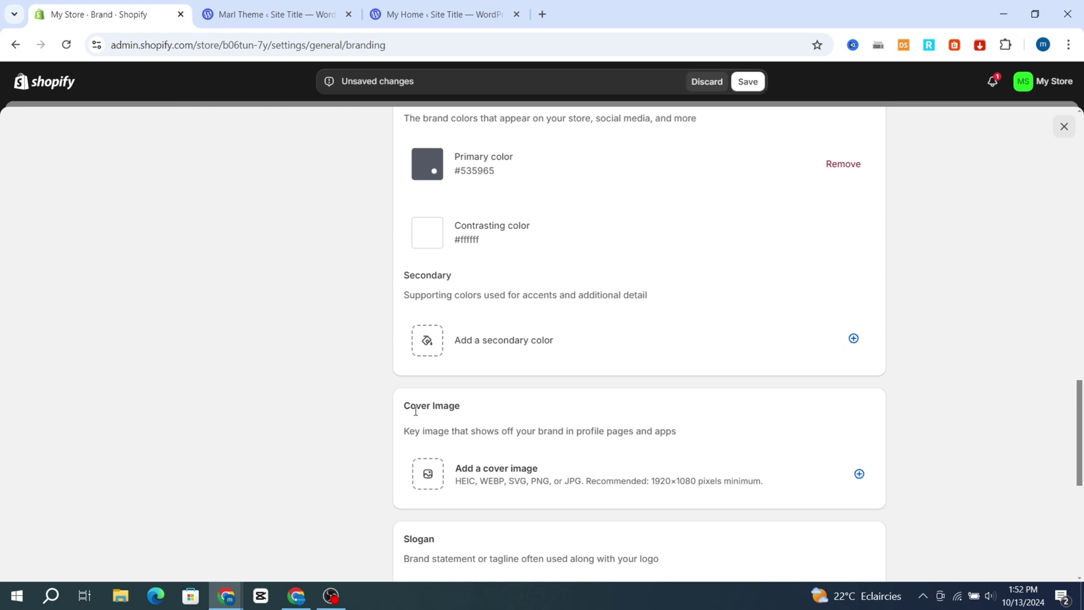
Add the images_2 picture as the brand cover image, previewed at 3:1.
left_click(859, 474)
left_click(232, 364)
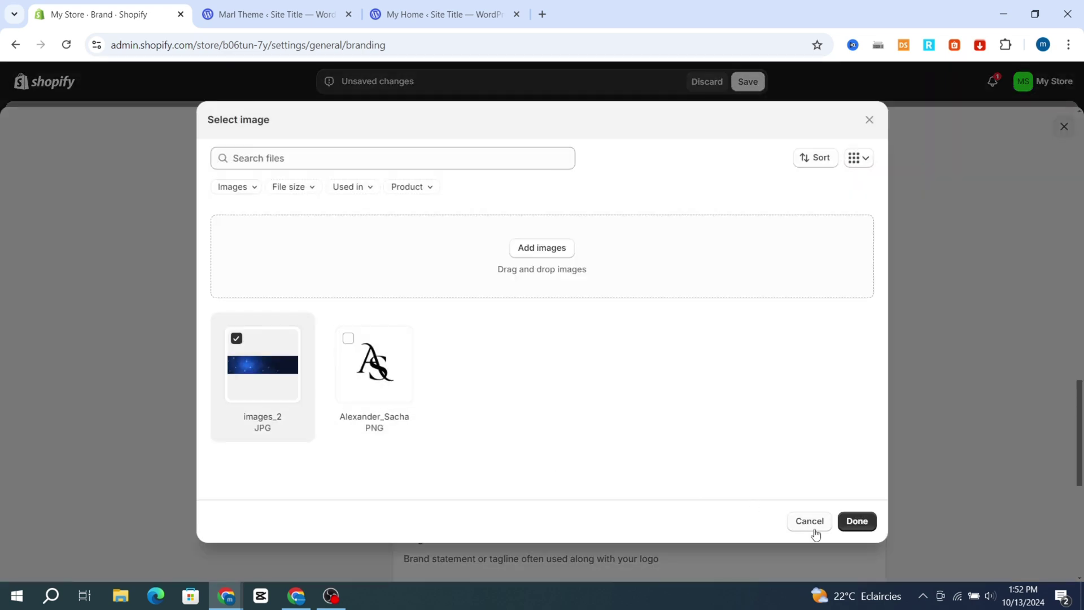
left_click(857, 521)
scroll(943, 400, "down", 4)
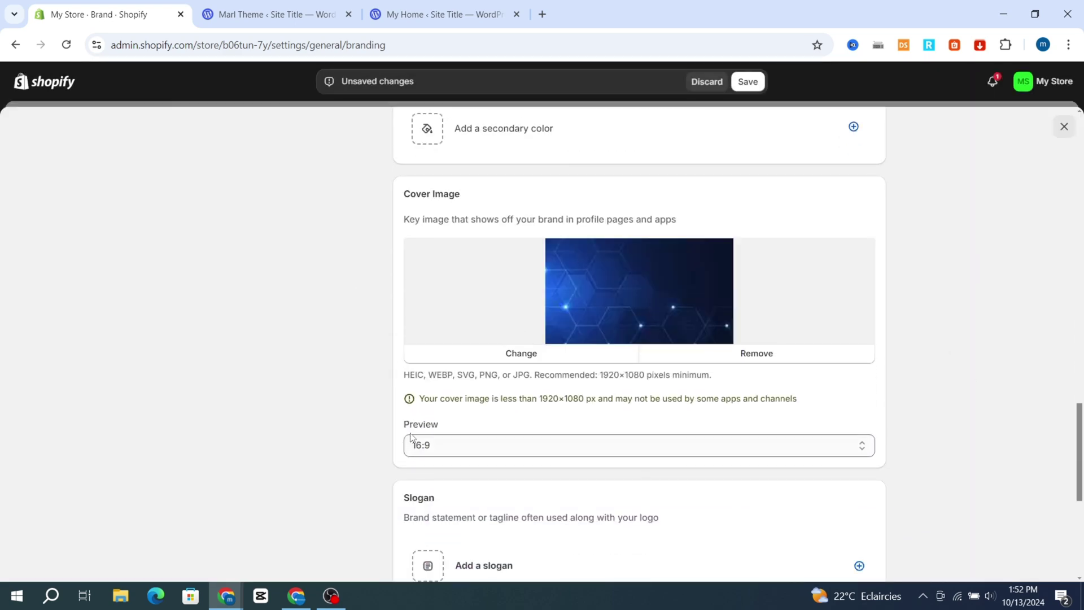
left_click(450, 445)
left_click(419, 469)
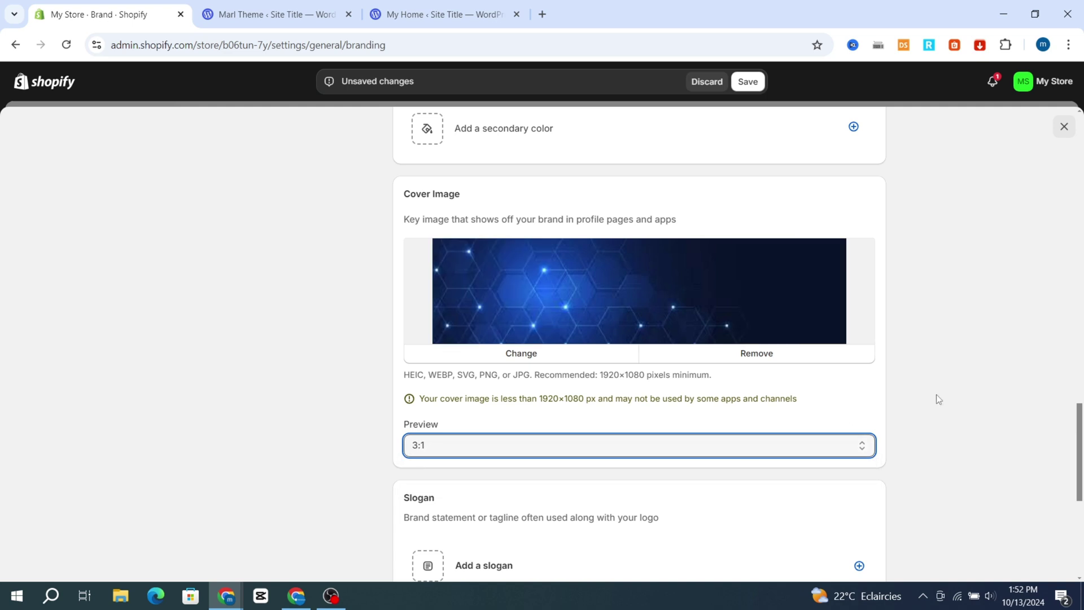
scroll(966, 408, "down", 3)
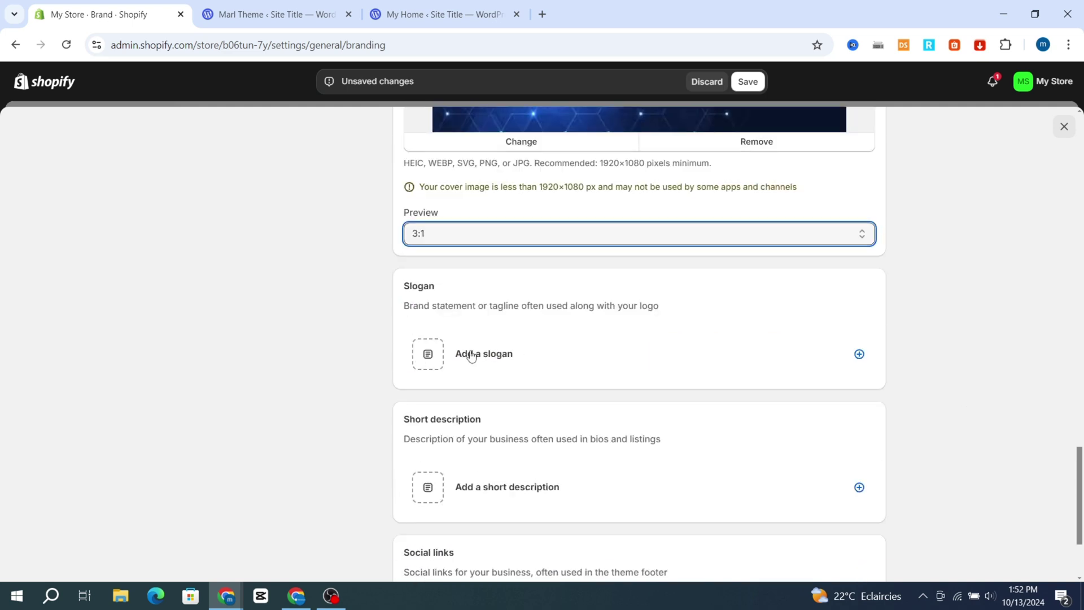
Review the slogan field and remaining brand settings, then save all branding changes.
left_click(429, 354)
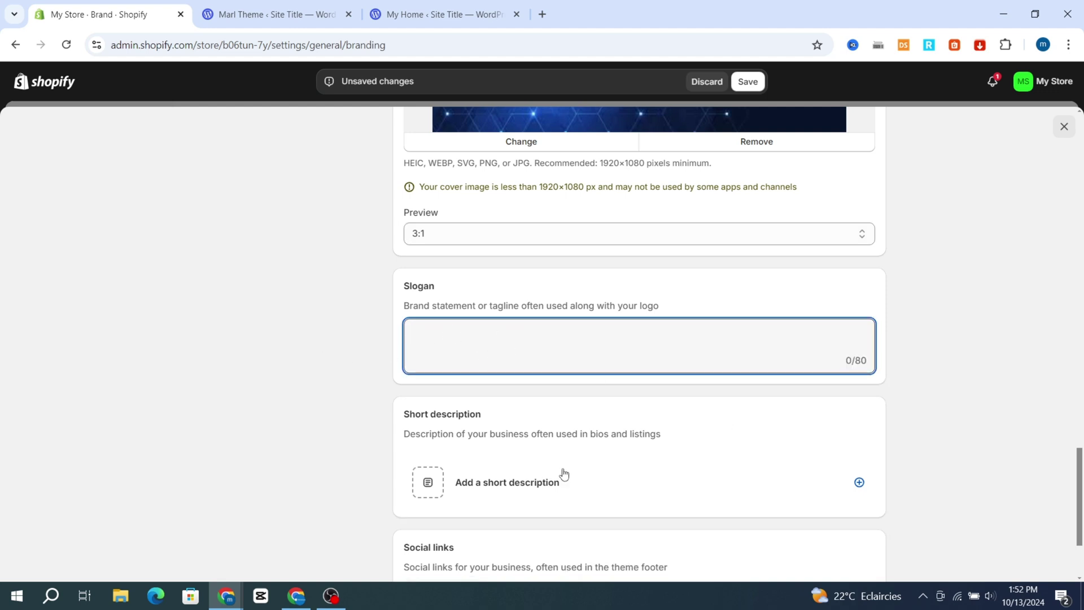
scroll(435, 442, "down", 2)
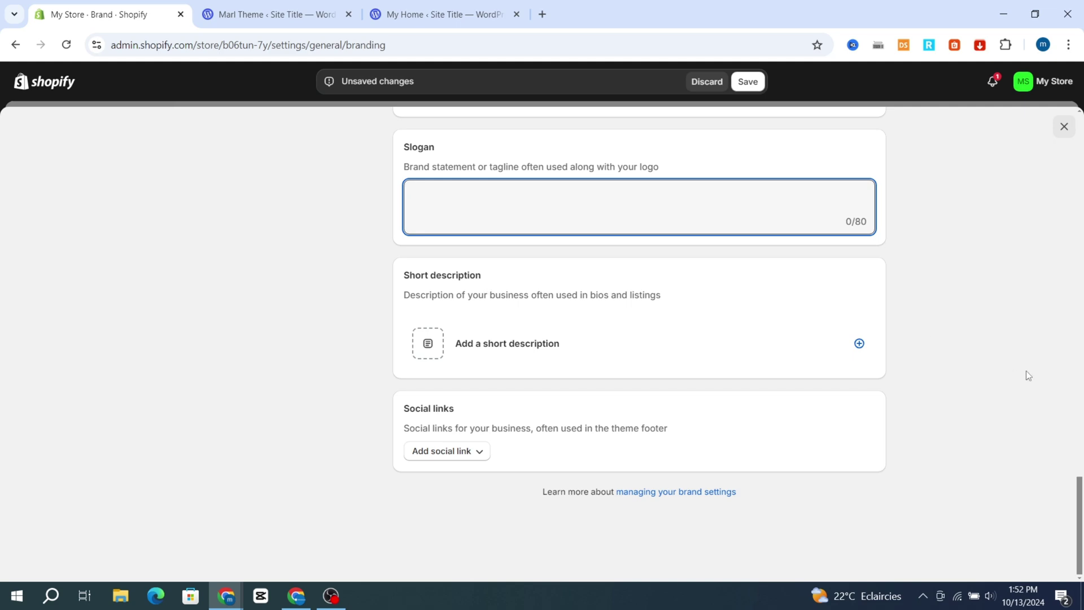
scroll(1025, 371, "up", 15)
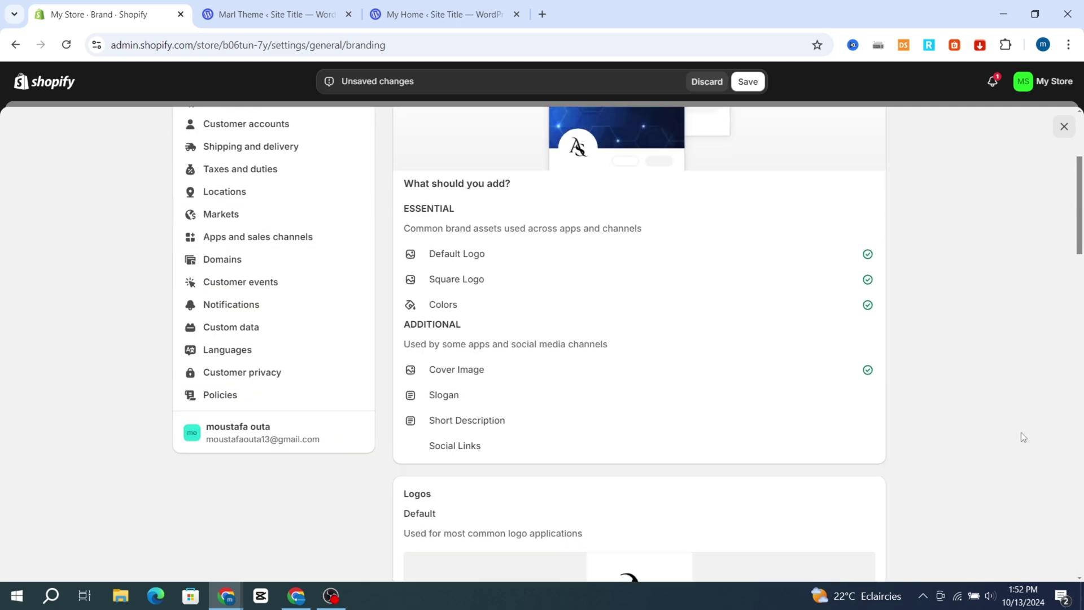
scroll(1020, 437, "up", 3)
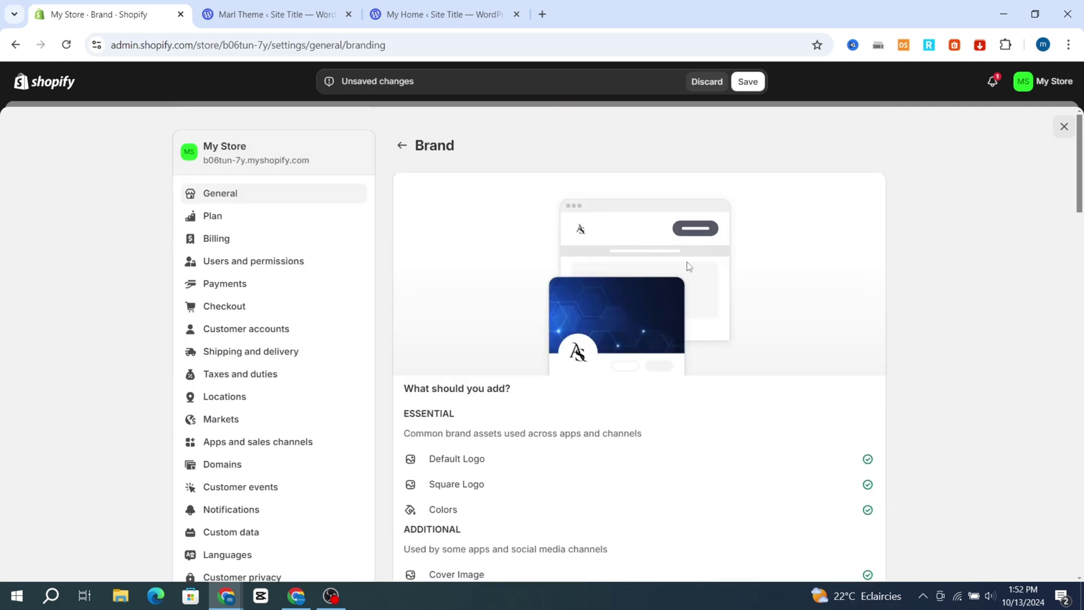
scroll(903, 236, "down", 9)
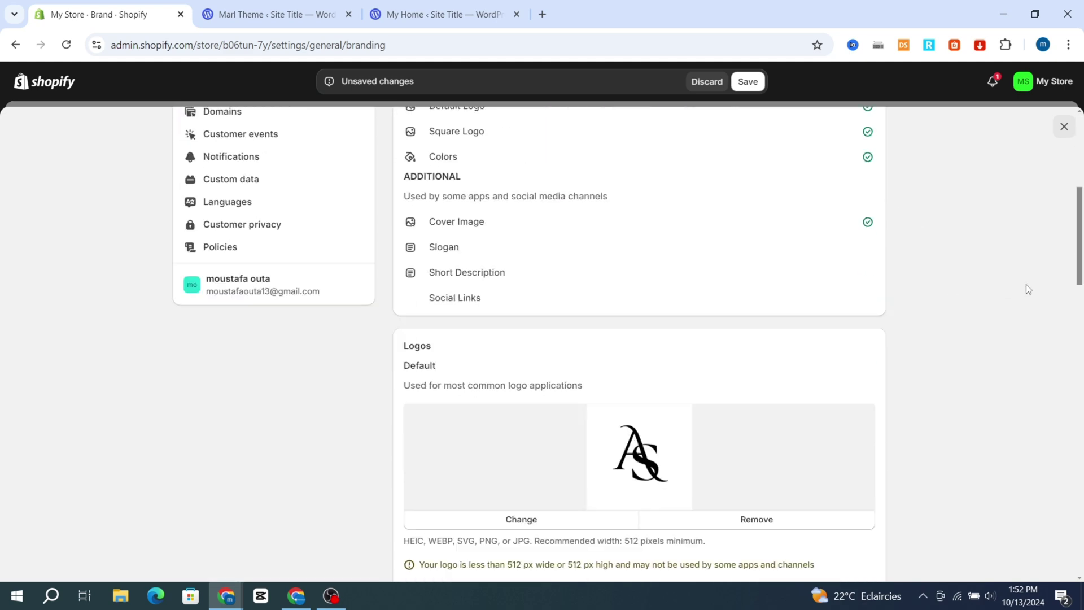
scroll(742, 243, "up", 4)
scroll(742, 243, "up", 1)
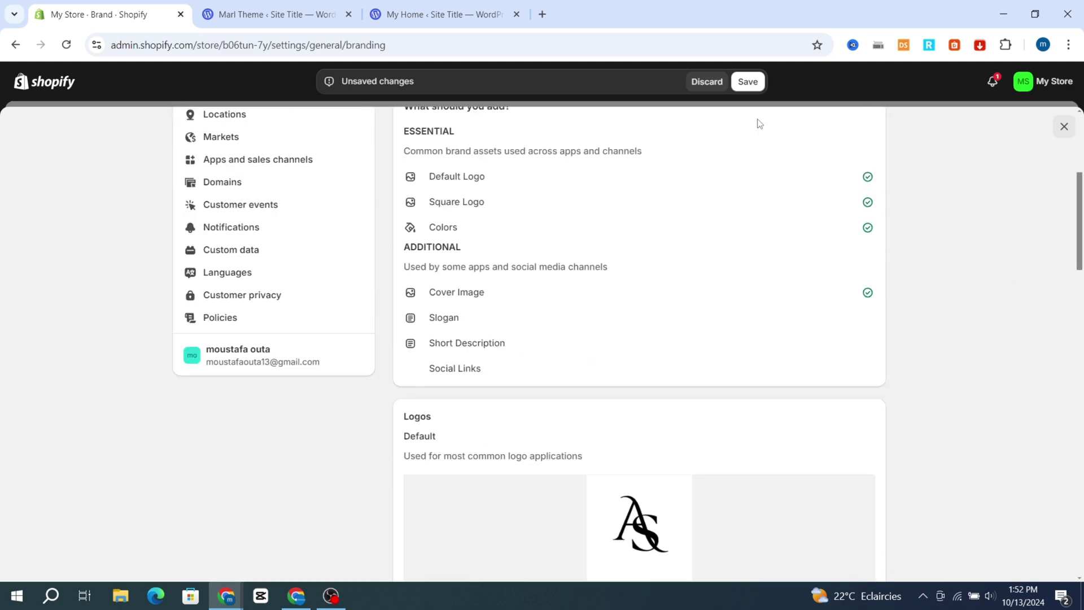
left_click(749, 83)
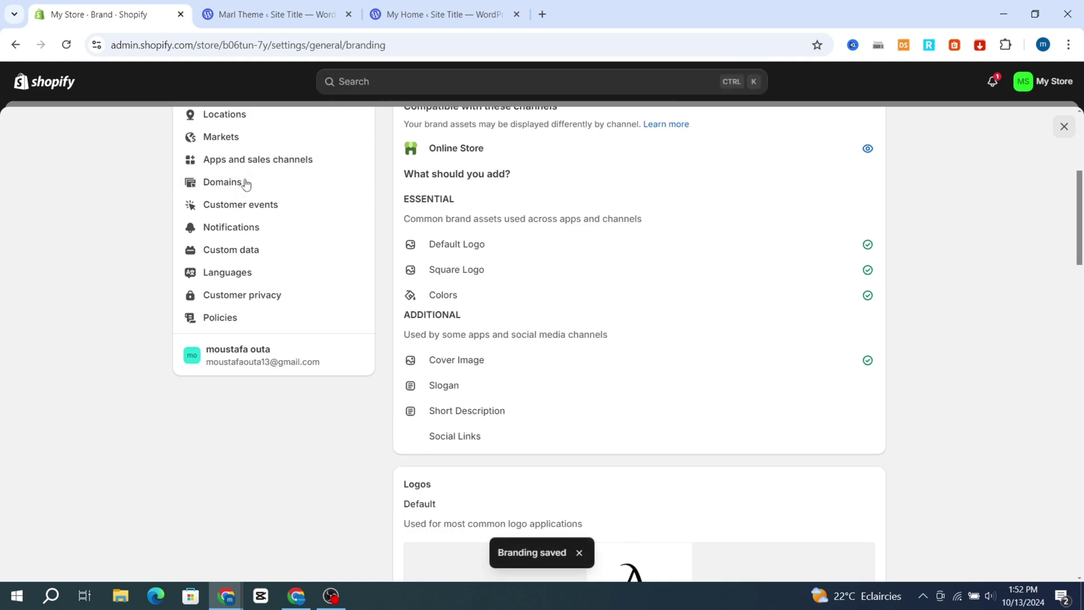
Return Home and open Online Store to see Dawn 15.2.0 as the current theme.
left_click(44, 87)
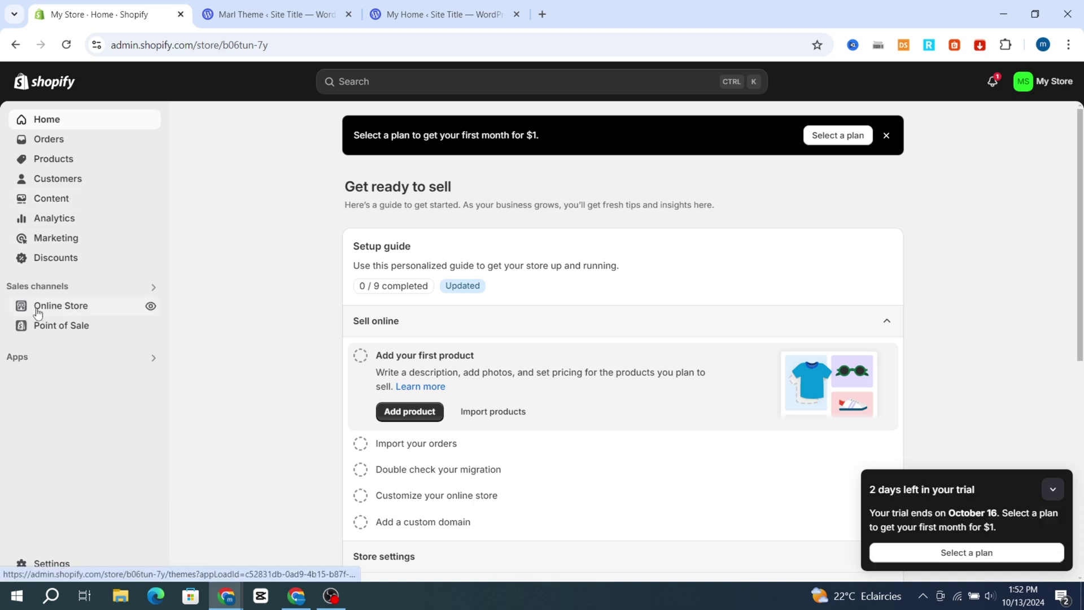
left_click(61, 305)
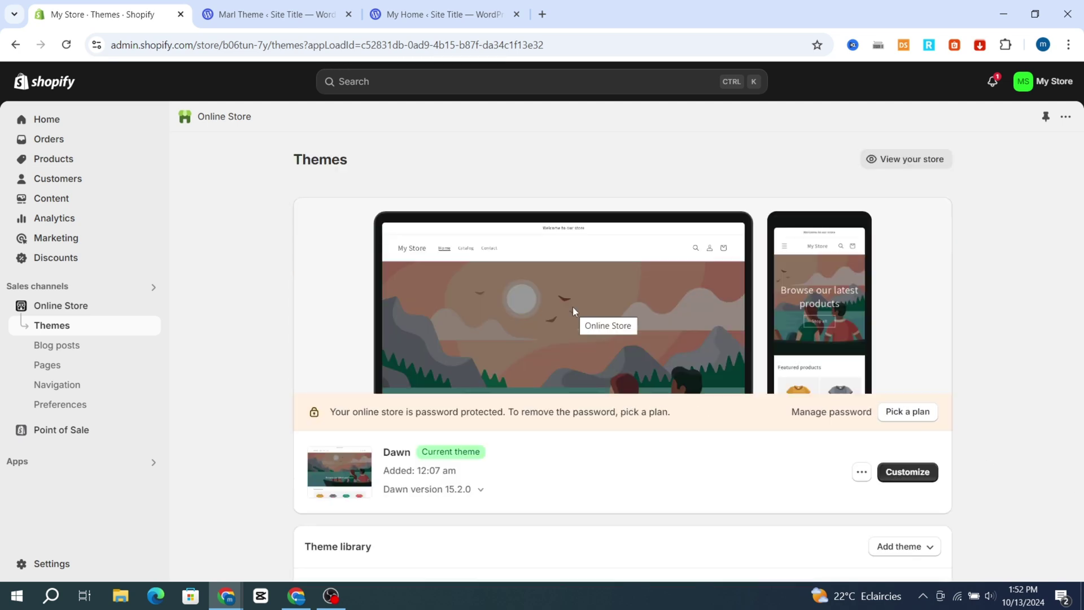
scroll(570, 308, "down", 1)
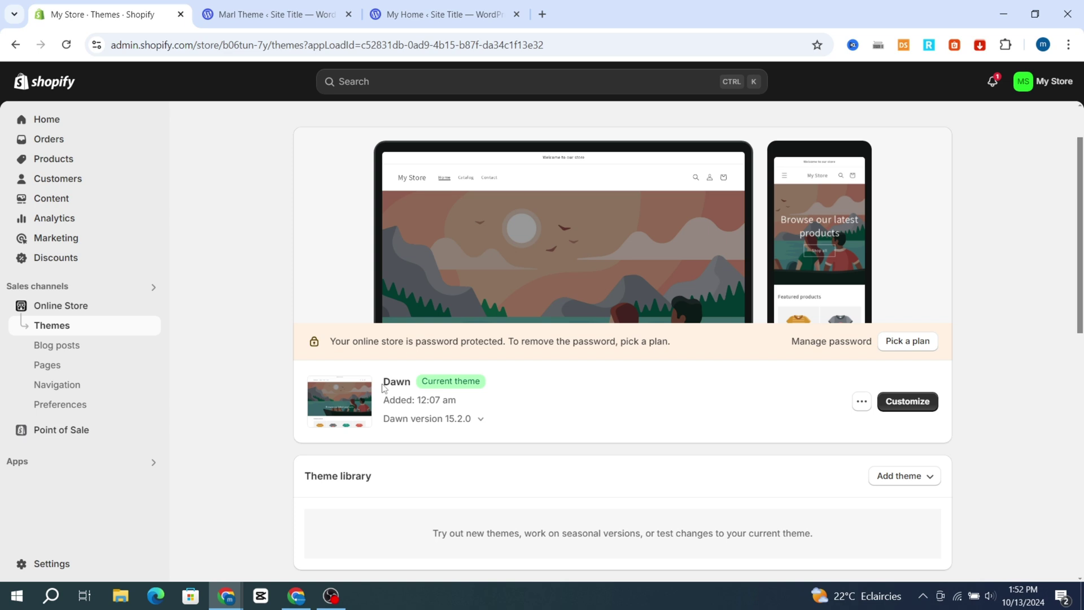
Launch the Dawn theme editor and show its Theme settings list.
left_click(905, 403)
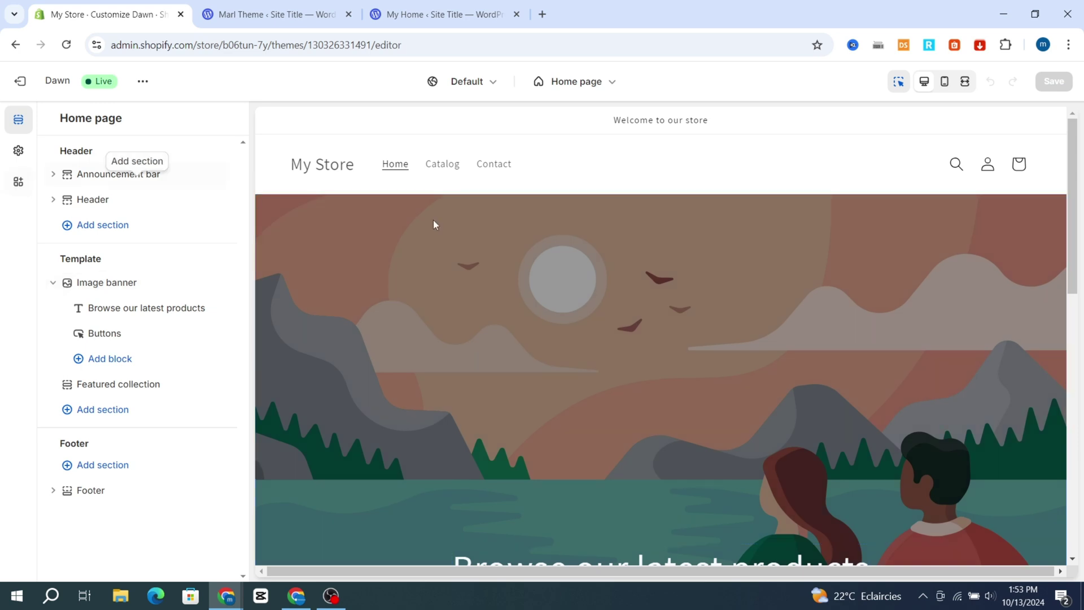
left_click(18, 155)
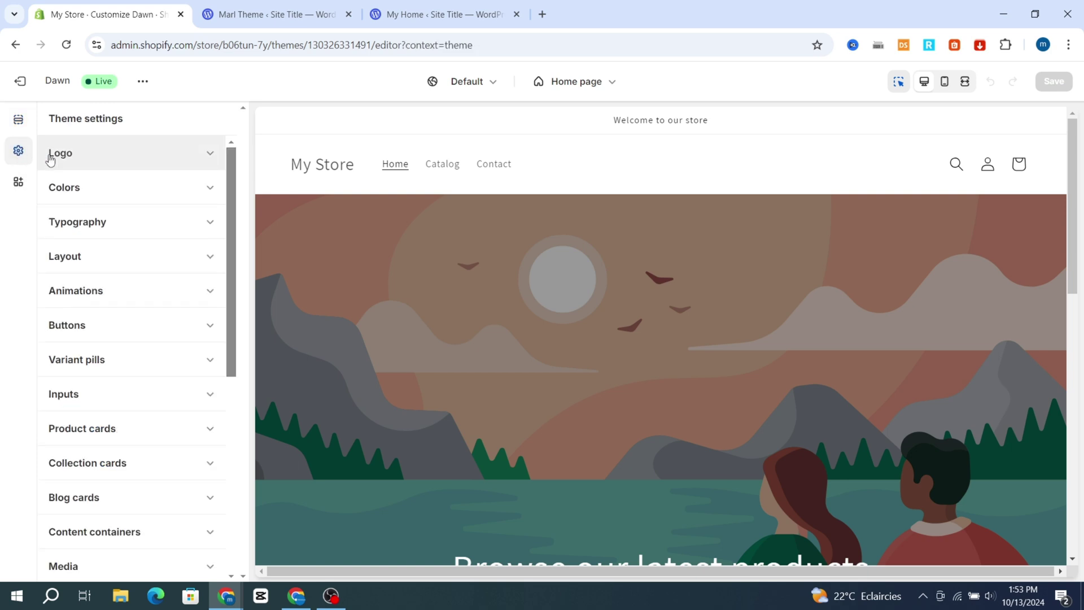
Set the uploaded AS logo PNG as the Dawn theme logo, replacing the My Store text.
left_click(75, 153)
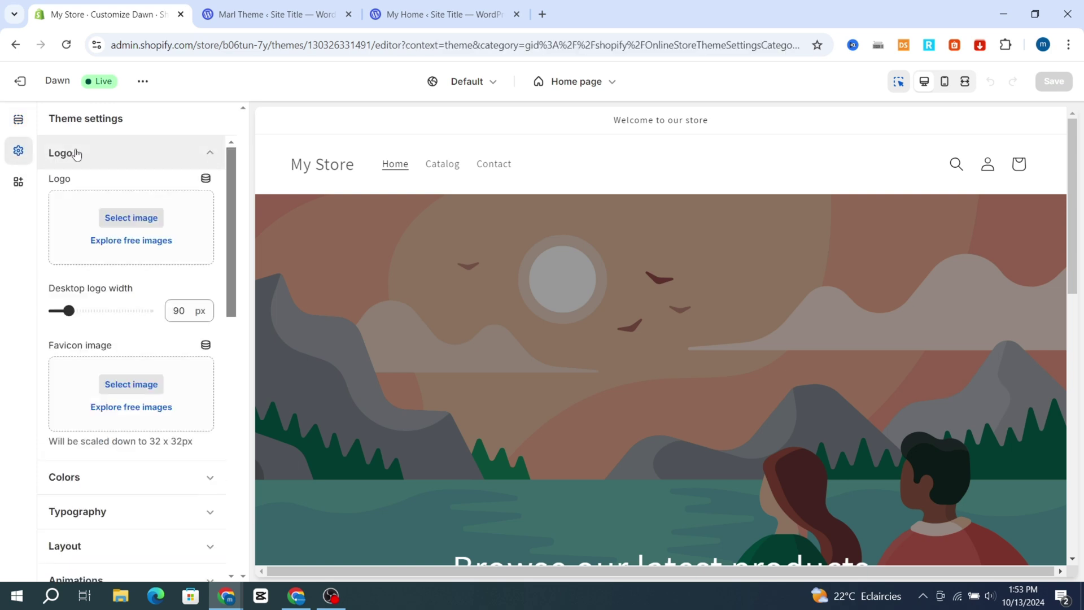
left_click(131, 219)
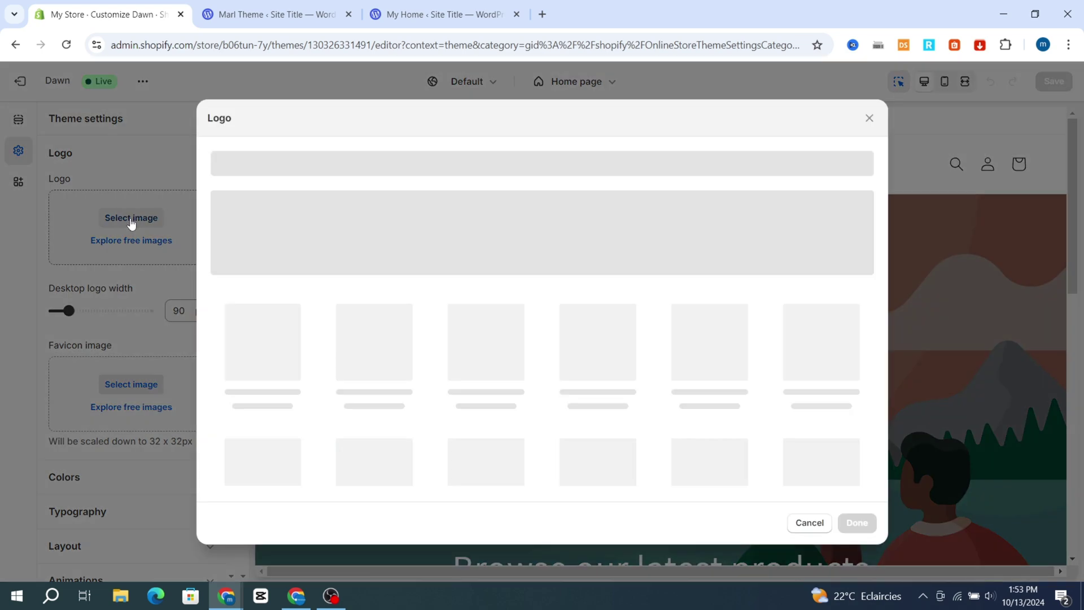
left_click(386, 374)
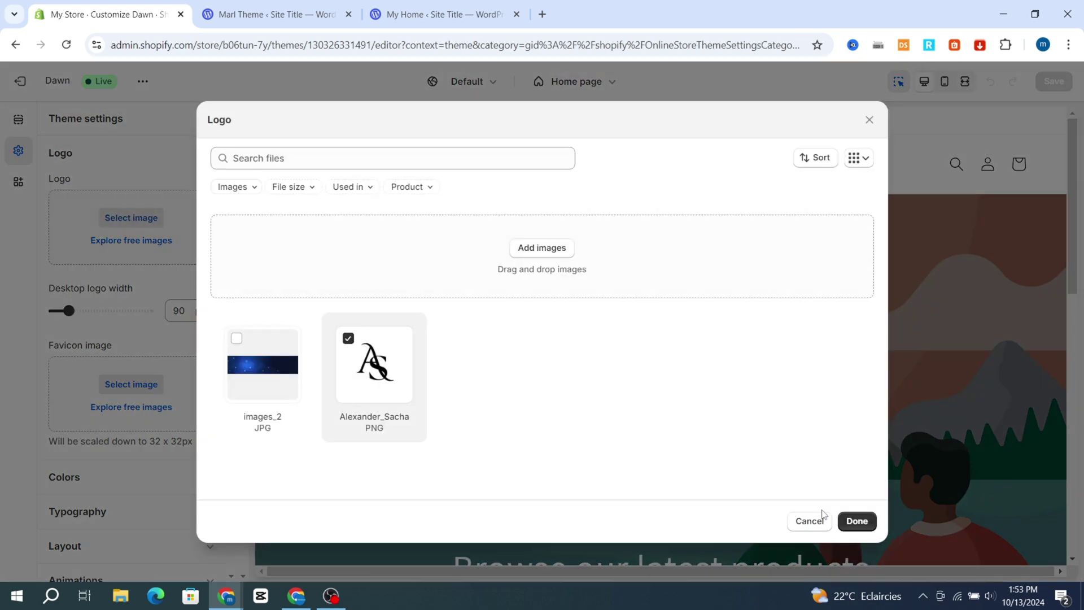
left_click(855, 521)
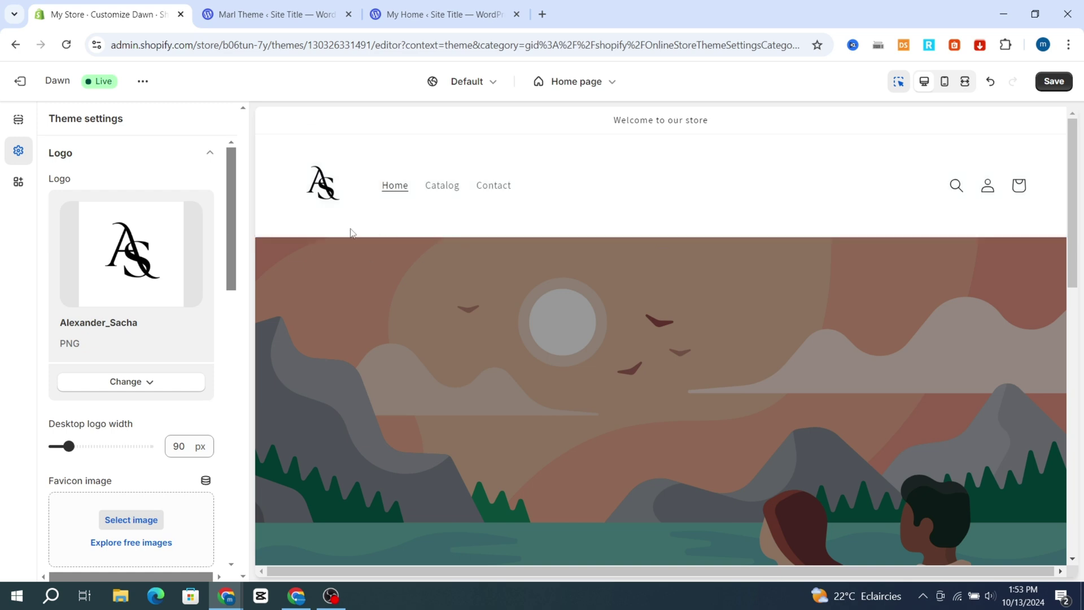
Drag the Desktop logo width slider from 90 px down to 70 px.
scroll(133, 293, "down", 2)
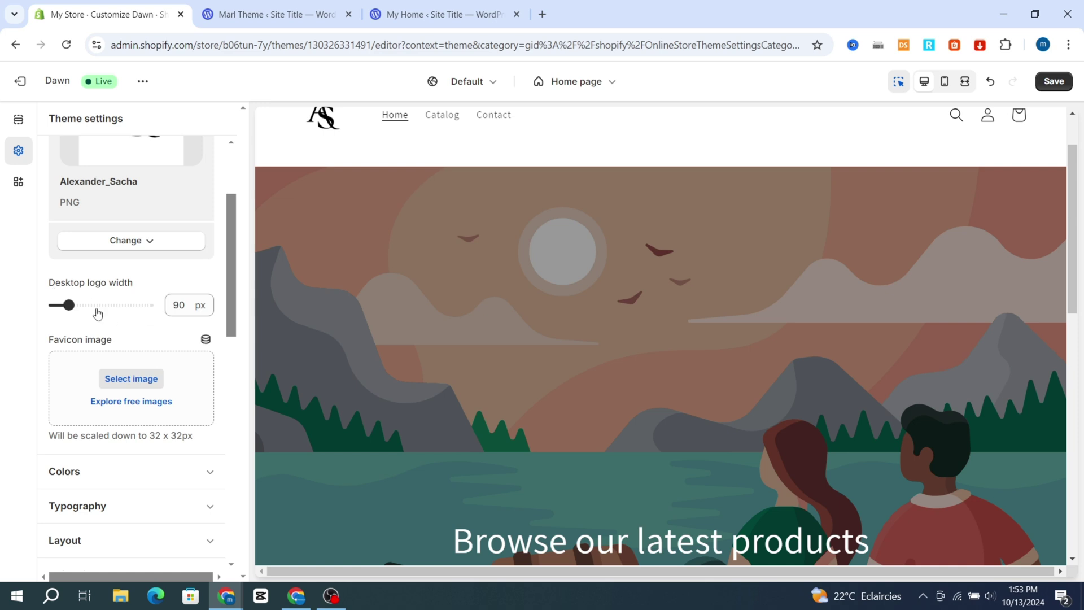
left_click_drag(68, 305, 61, 305)
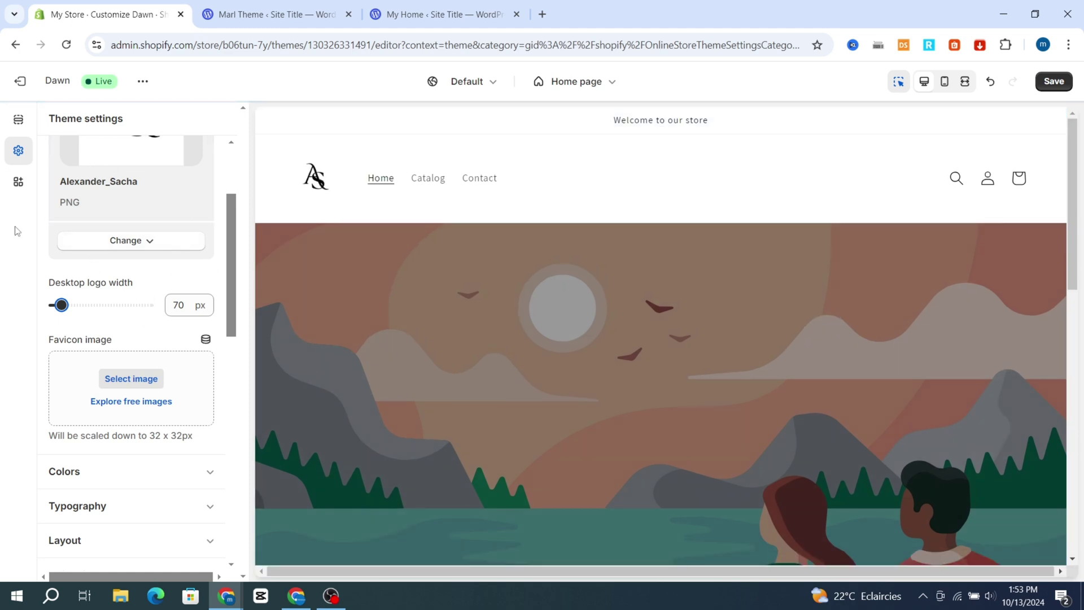
scroll(96, 403, "down", 3)
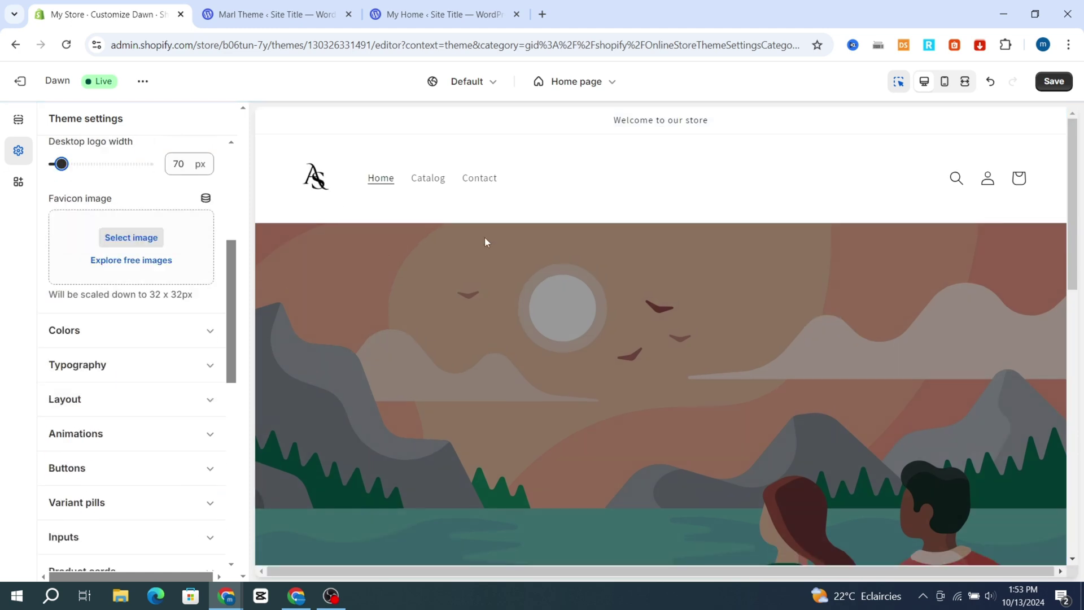
In the Header section, set Desktop logo position to Top center.
left_click(594, 180)
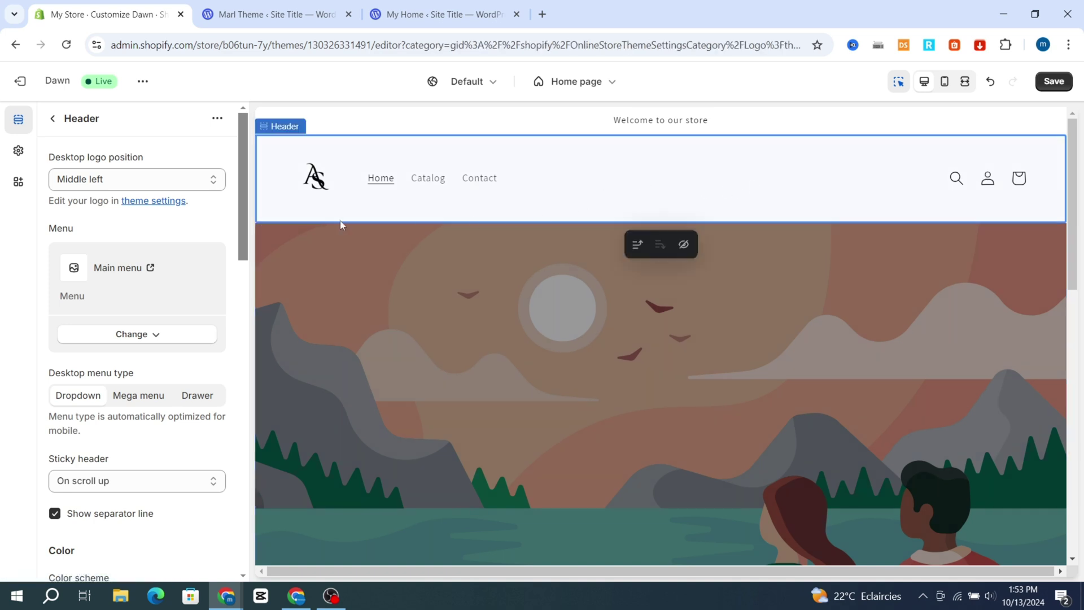
left_click(137, 179)
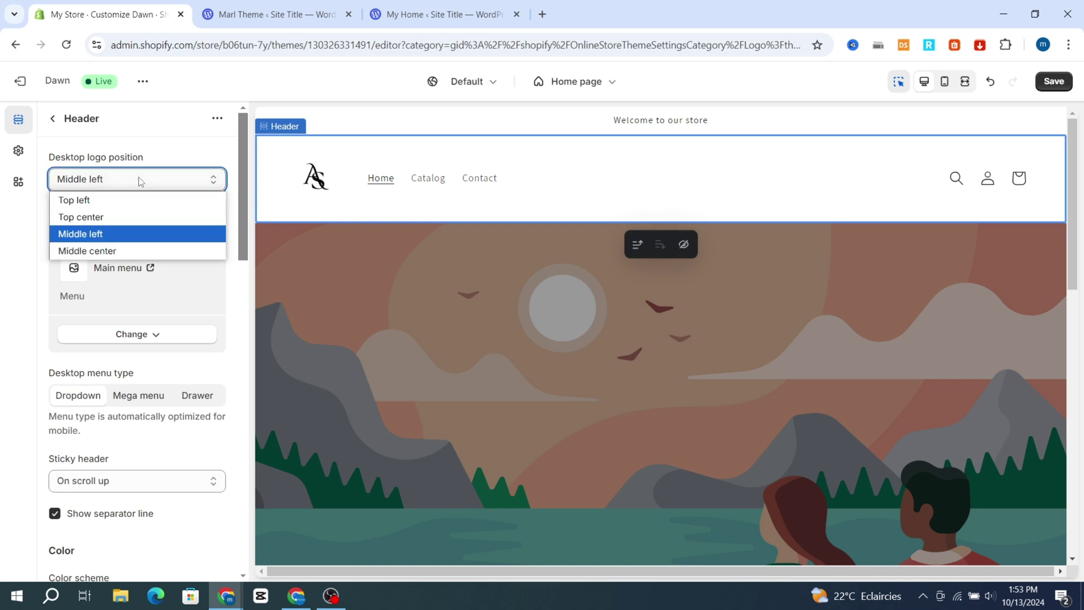
left_click(86, 218)
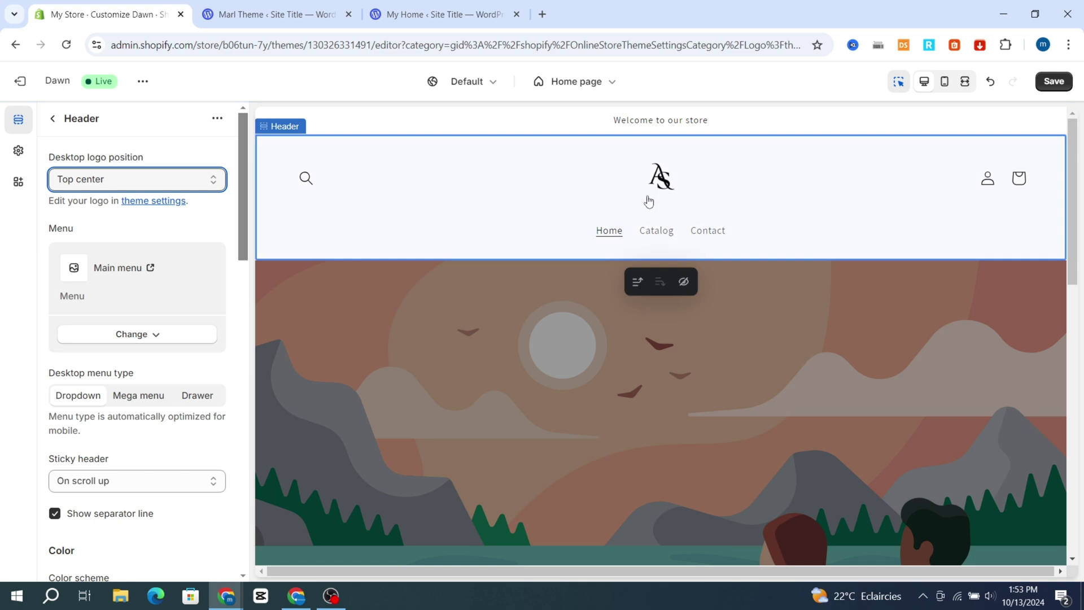
scroll(136, 282, "down", 3)
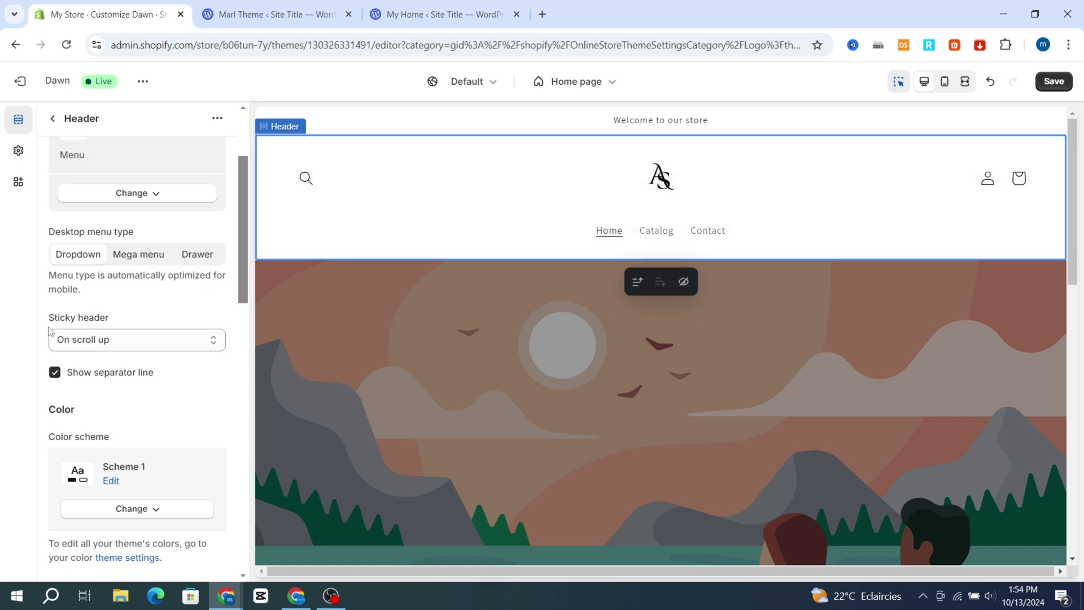
Set the header's Sticky header option to None.
left_click(76, 345)
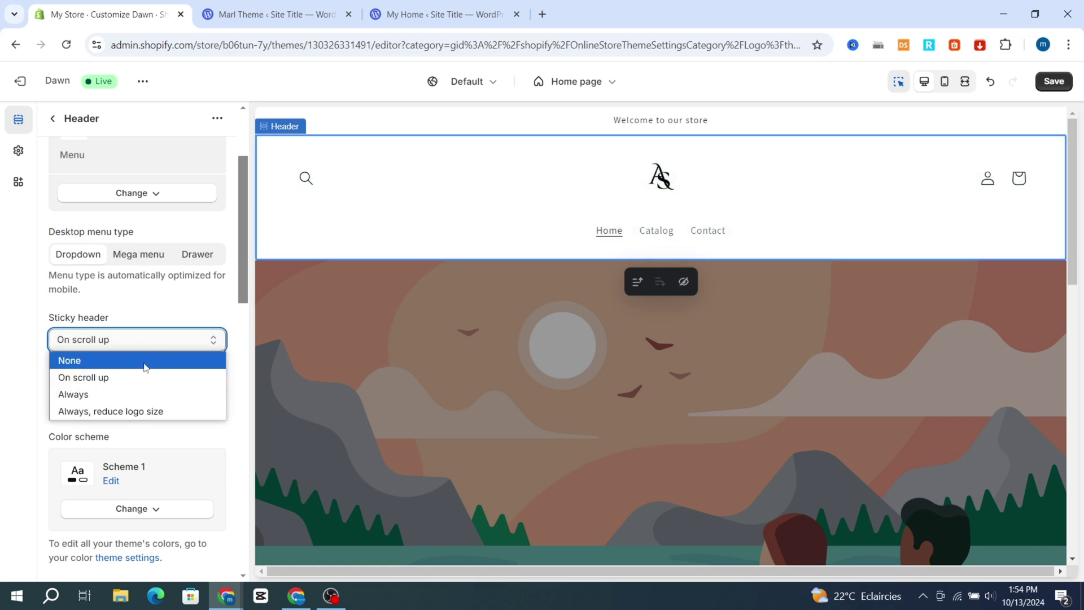
left_click(94, 364)
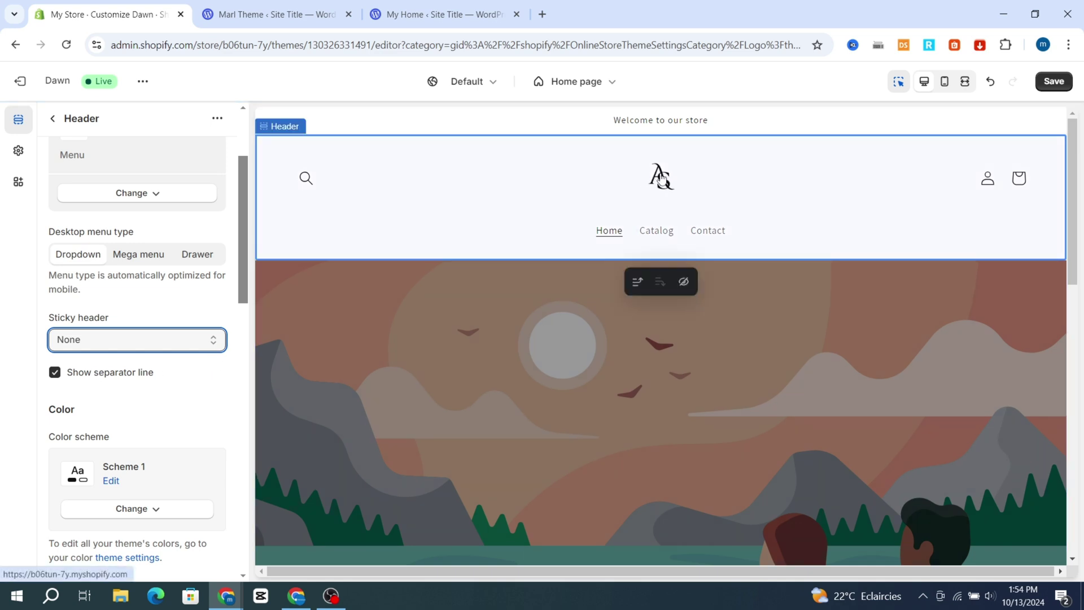
scroll(160, 343, "down", 3)
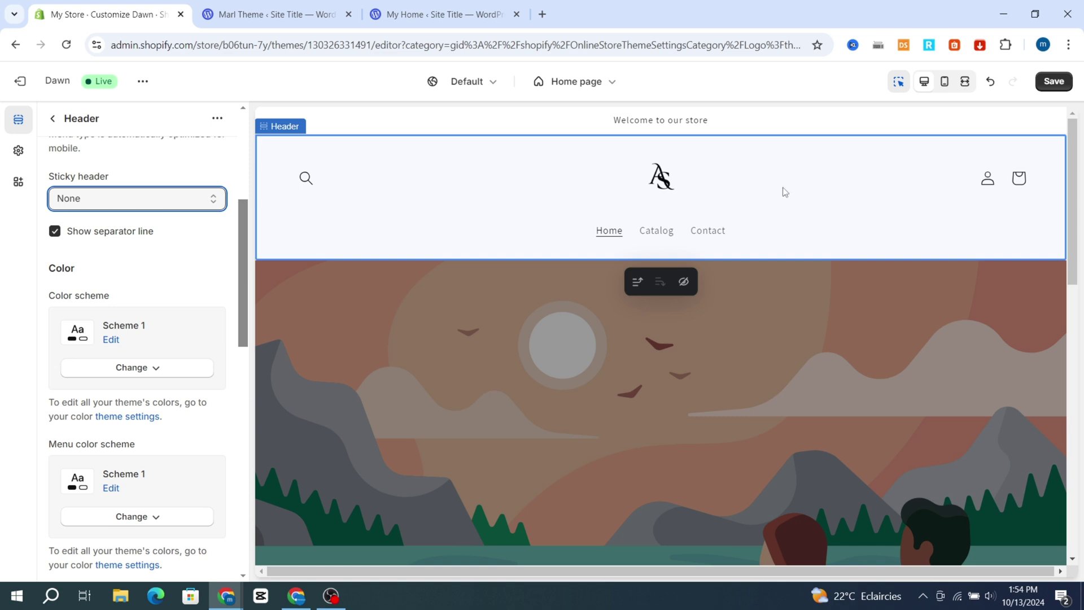
scroll(146, 352, "down", 6)
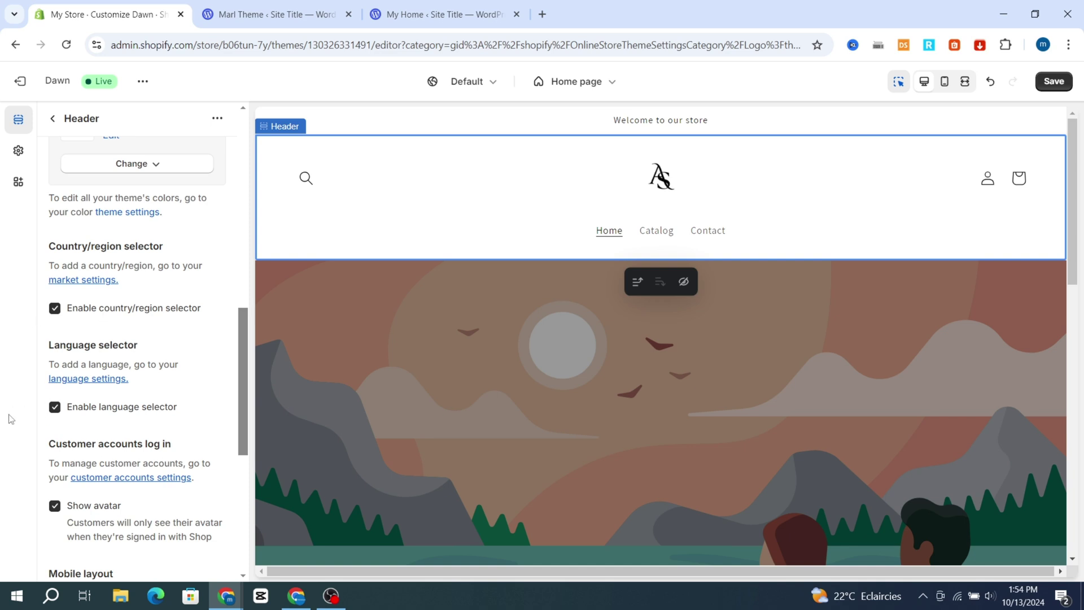
scroll(74, 422, "down", 1)
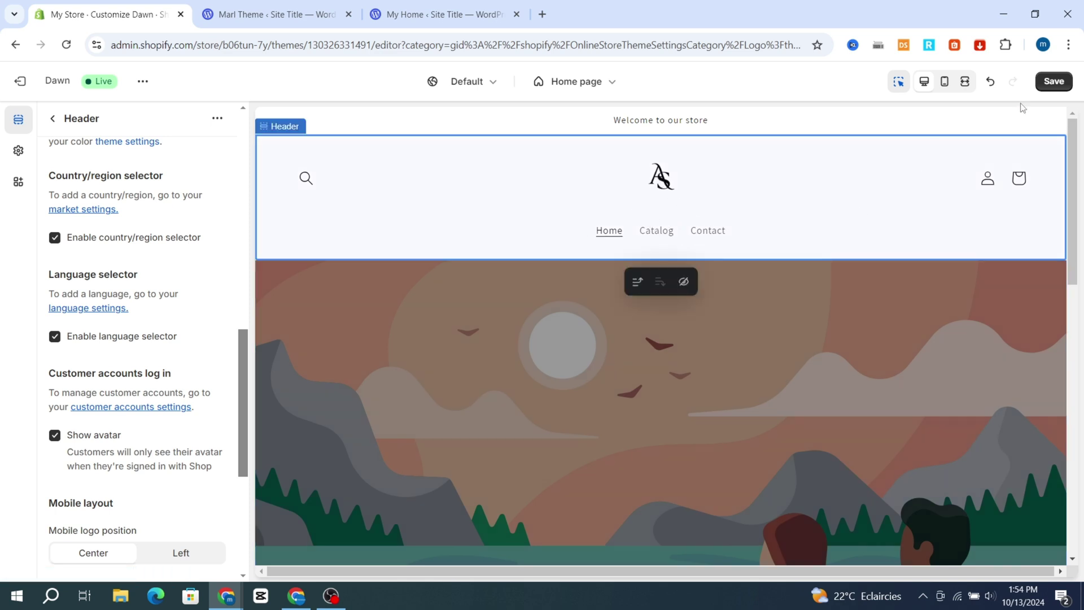
Save the Dawn theme header changes: centered logo at 70px, sticky header off.
left_click(1054, 81)
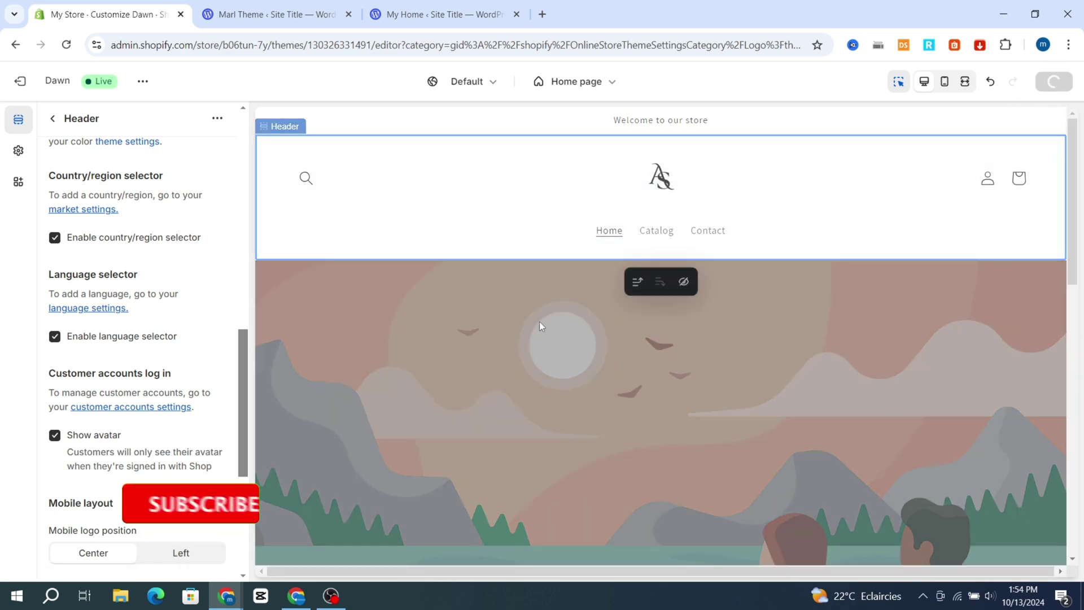